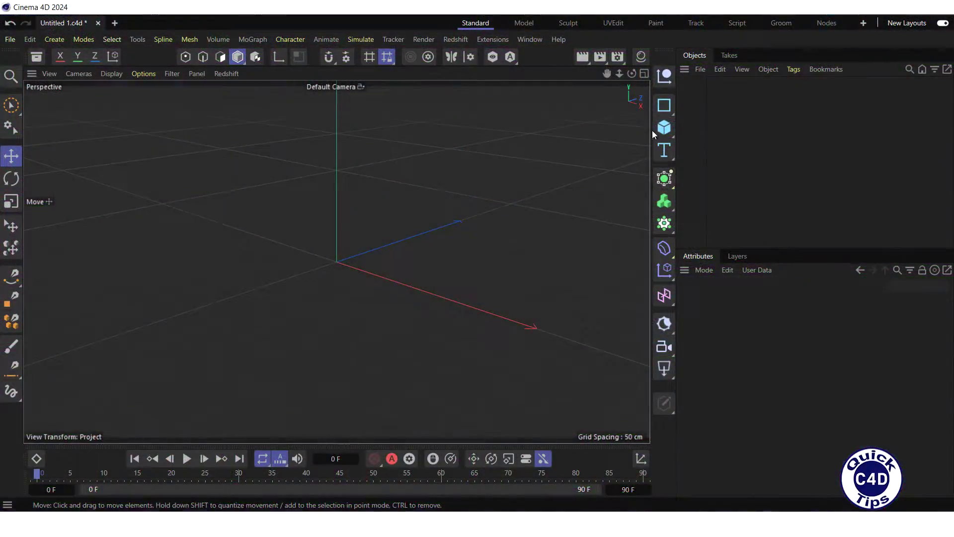
Step: Add a default cube, create a new material 'Mat', and apply it to the Cube in the Objects panel
click(664, 128)
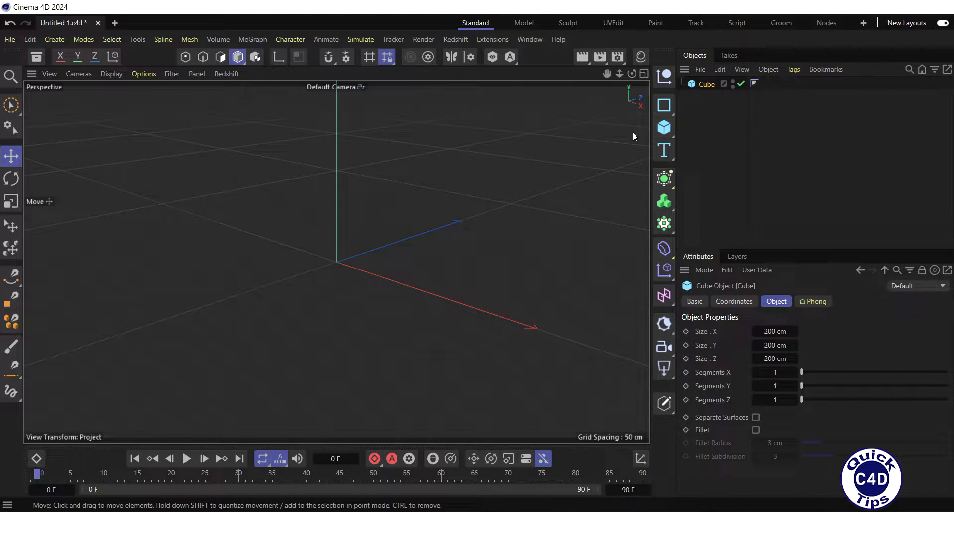
click(641, 57)
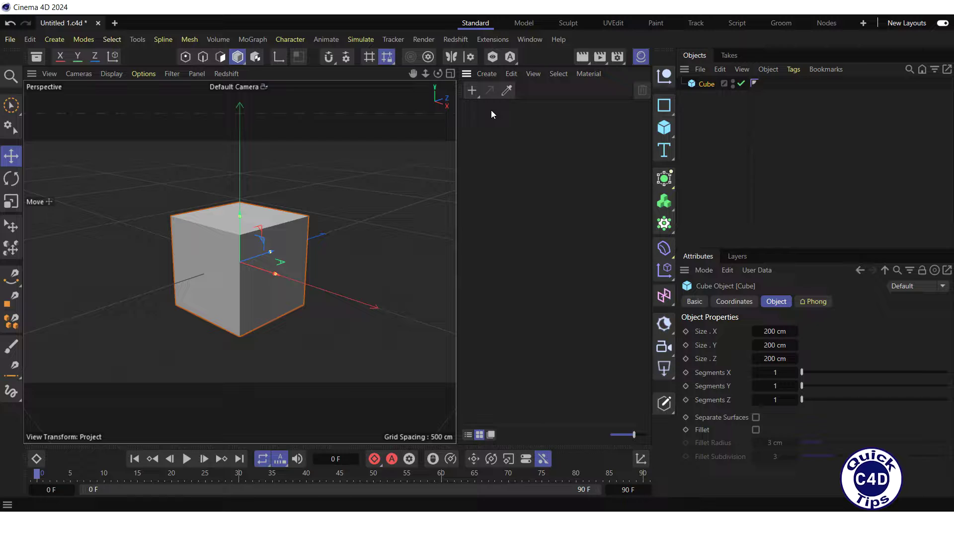
click(470, 89)
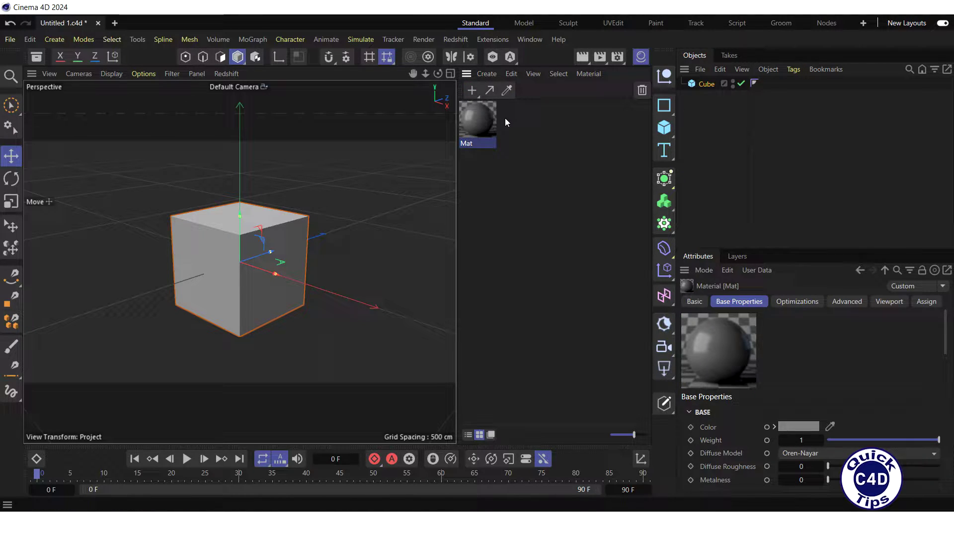
drag(482, 124, 612, 109)
drag(705, 88, 706, 88)
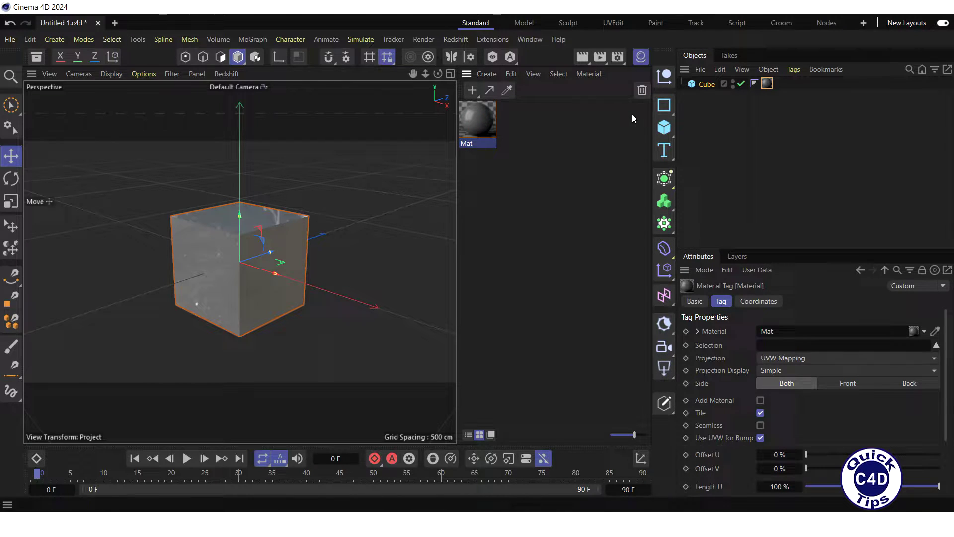
Step: Open Mat in the Node Editor and arrange the Output and RS Standard nodes side by side
double_click(476, 121)
drag(471, 89, 470, 41)
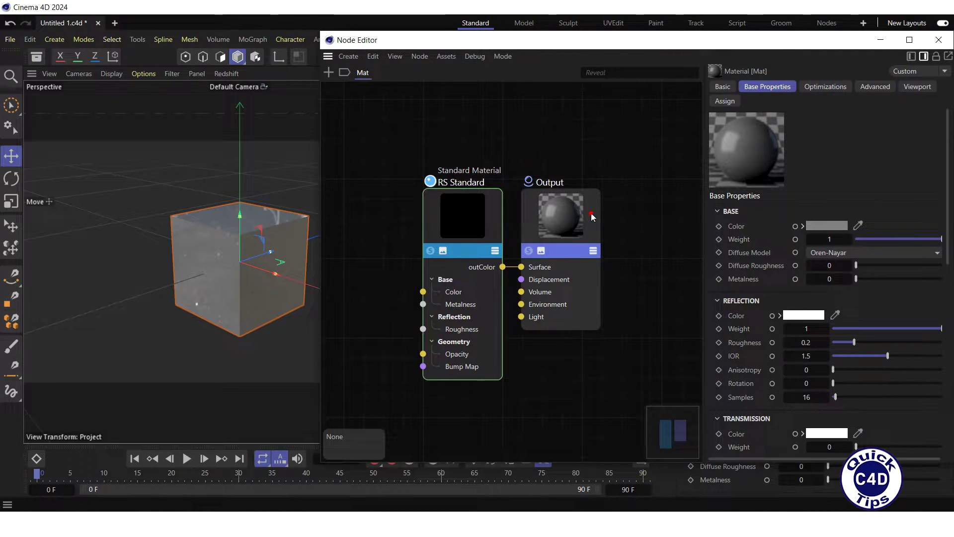
drag(591, 215, 684, 164)
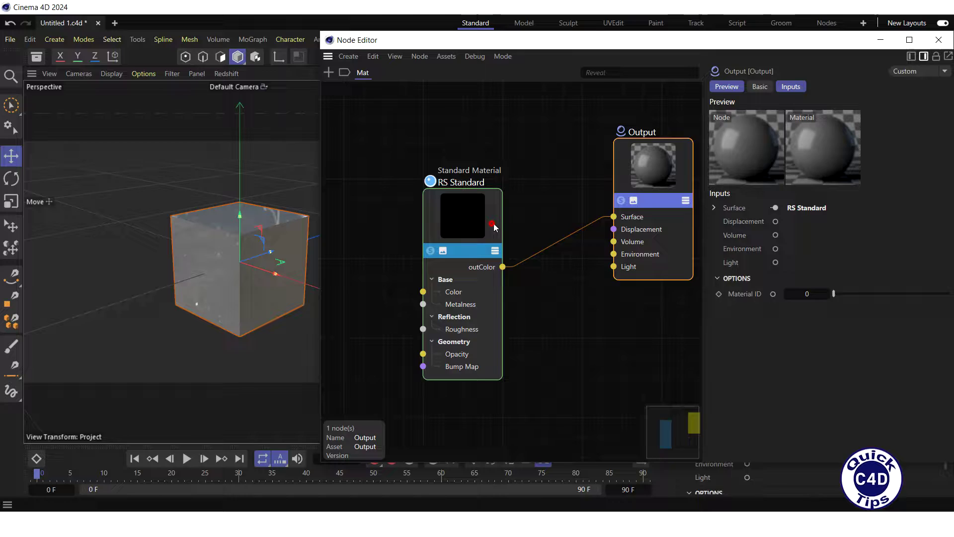
drag(492, 226, 592, 174)
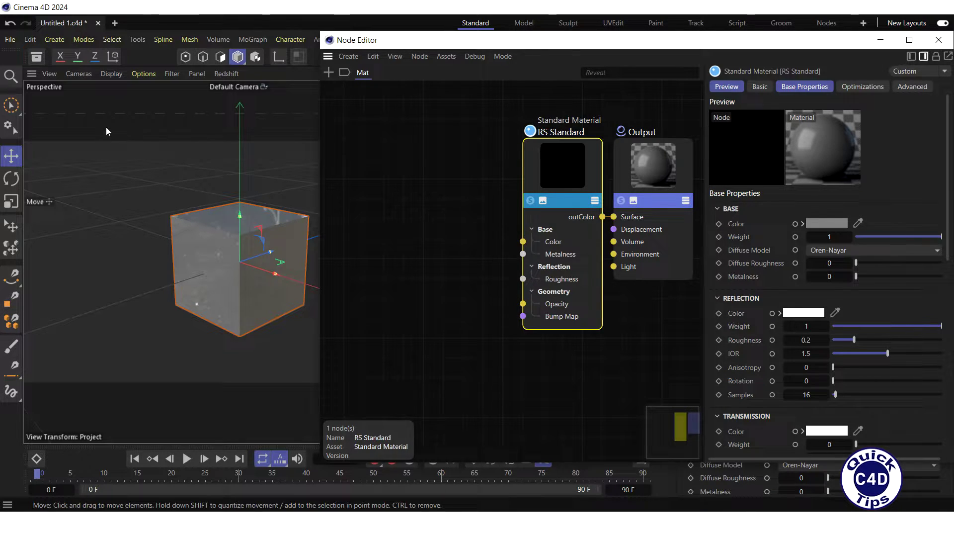
Step: In the Asset Browser, navigate to Textures > Surfaces > Standard & Physical > Brick Wall
click(36, 57)
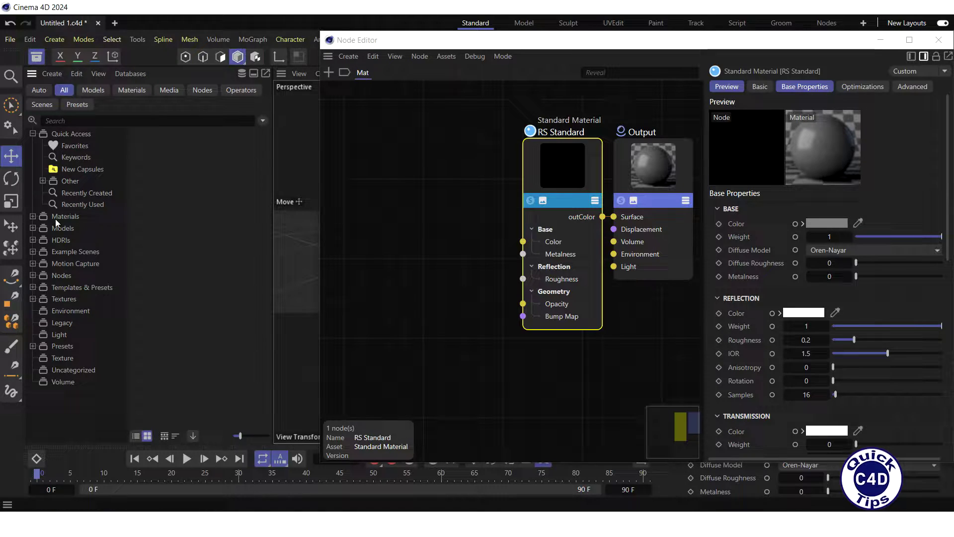
click(33, 298)
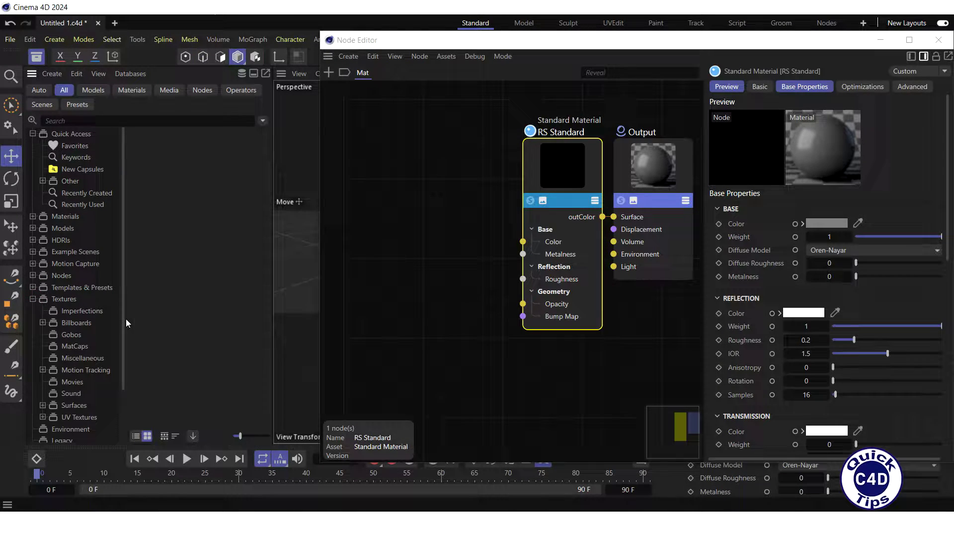
drag(121, 326, 124, 382)
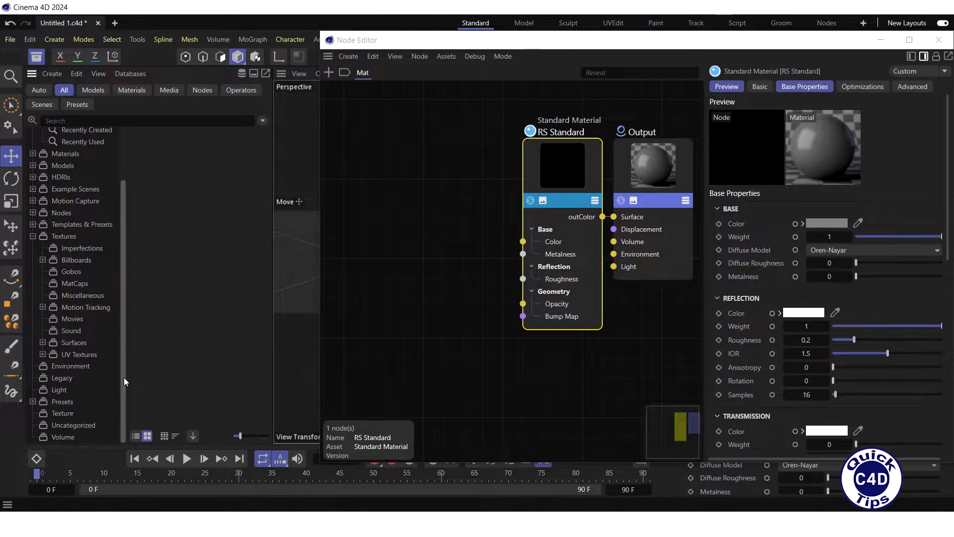
click(43, 343)
drag(122, 351, 122, 392)
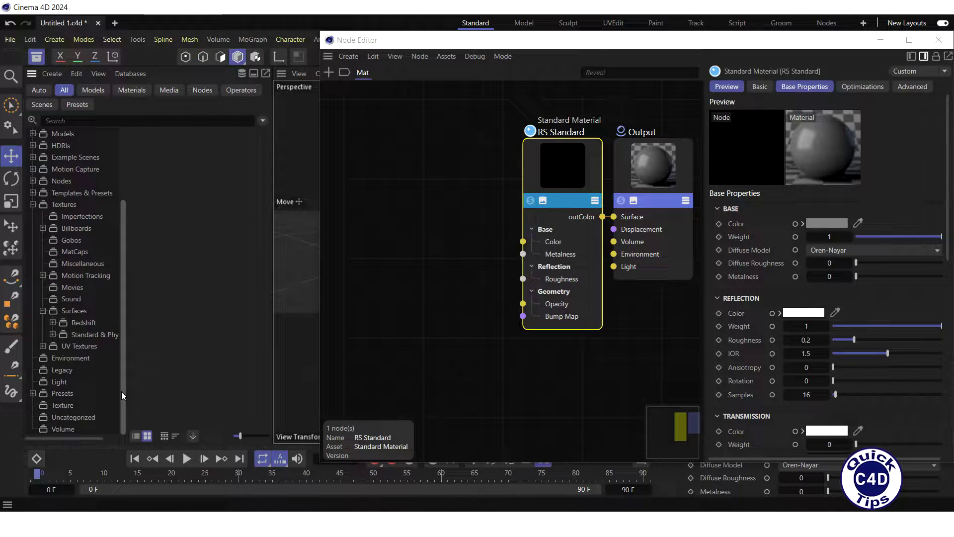
click(52, 334)
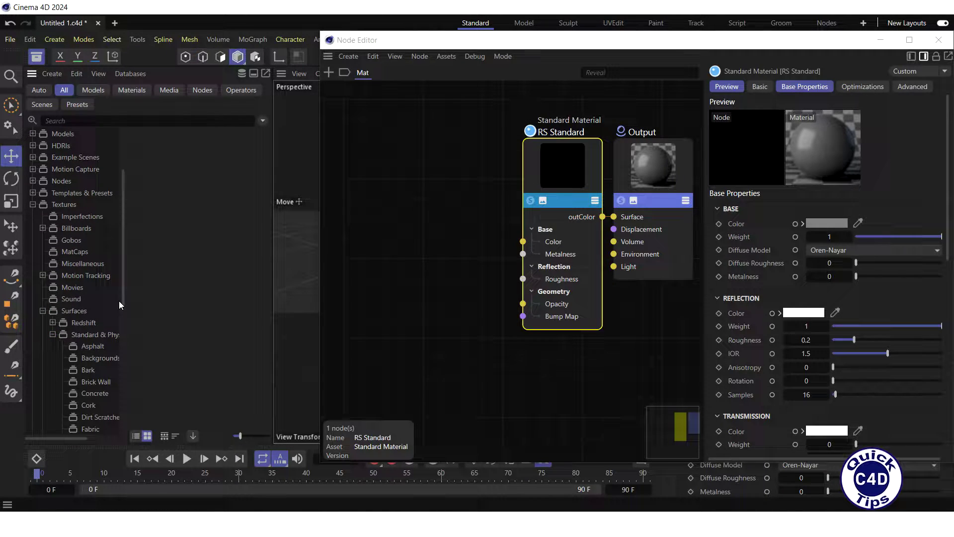
scroll(120, 305, down, 5)
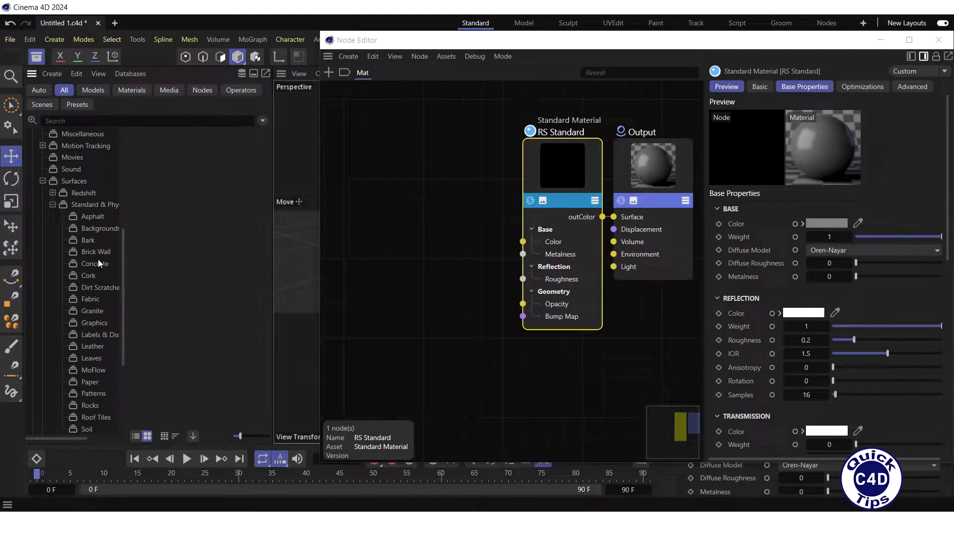
click(94, 252)
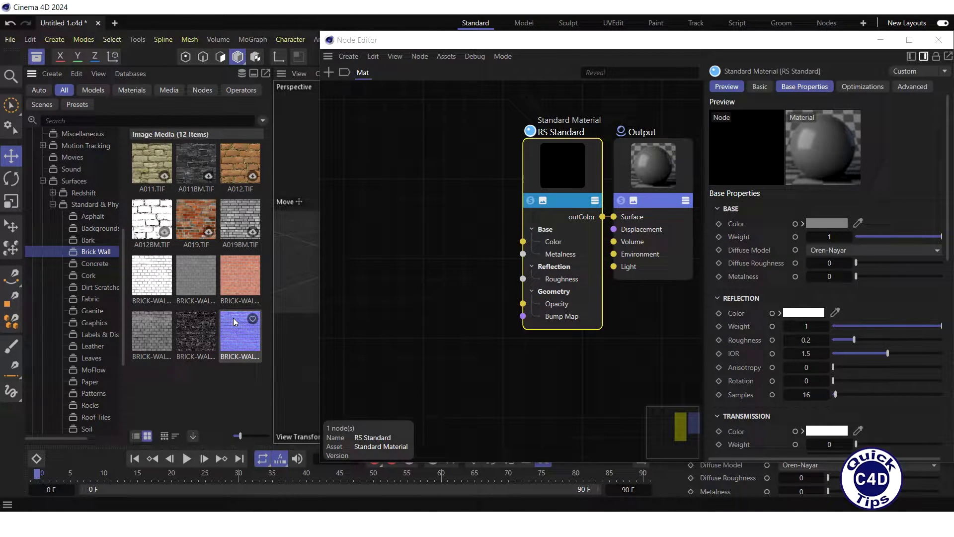
Step: Drop the blue brick normal map into the Mat graph as a Texture node and close the browser
drag(239, 327, 383, 313)
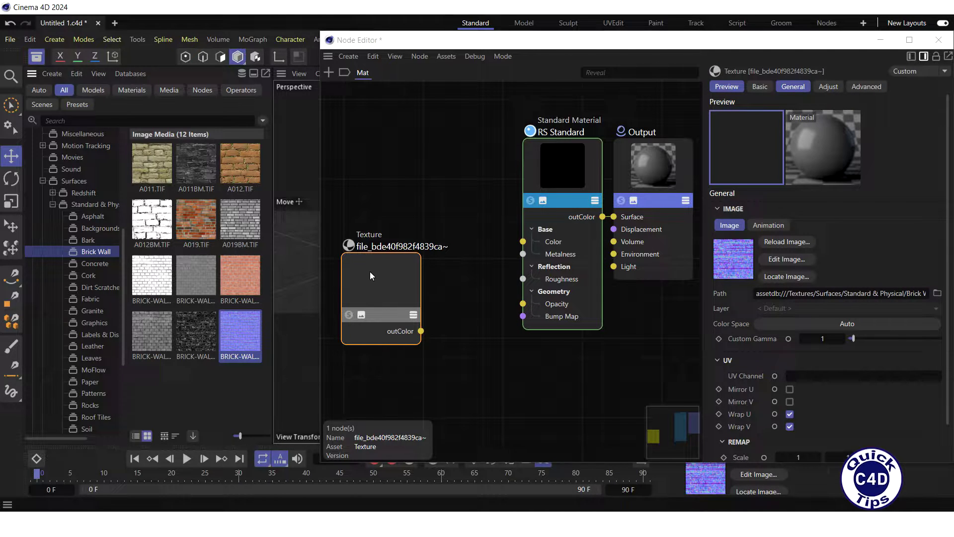
drag(370, 272, 362, 269)
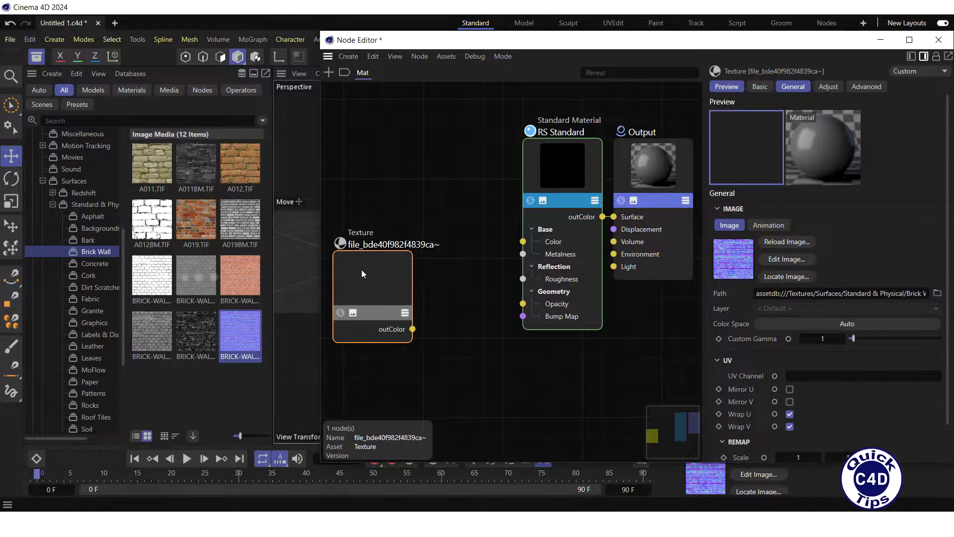
click(37, 58)
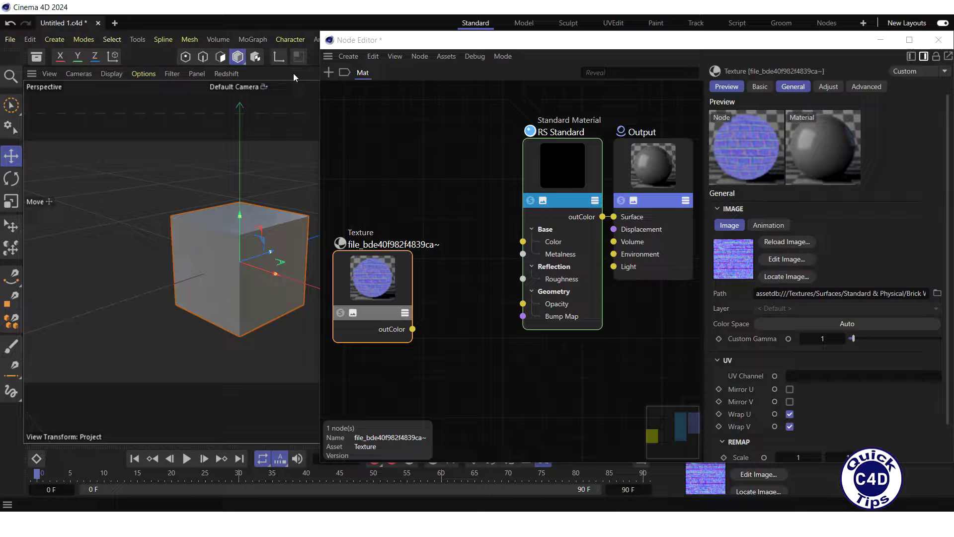
Step: Search 'bump', add a Bump Map node, and wire the brick Texture's outColor into its Input
double_click(393, 105)
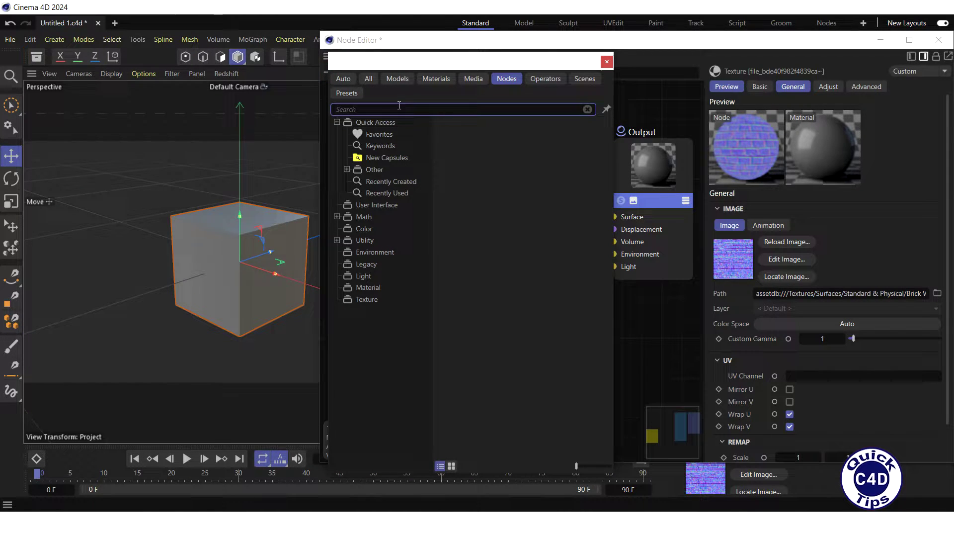
text(bum)
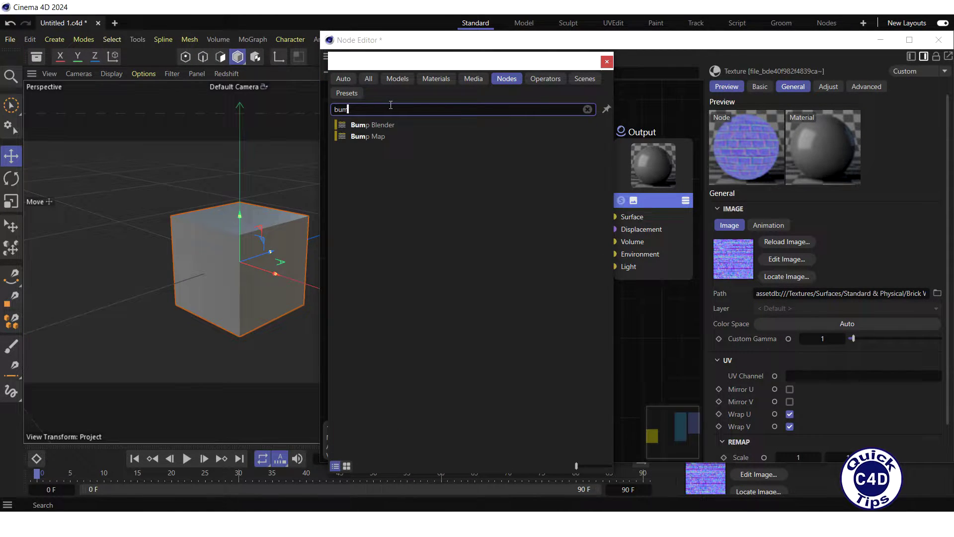
text(p)
drag(429, 65, 128, 48)
drag(66, 118, 469, 285)
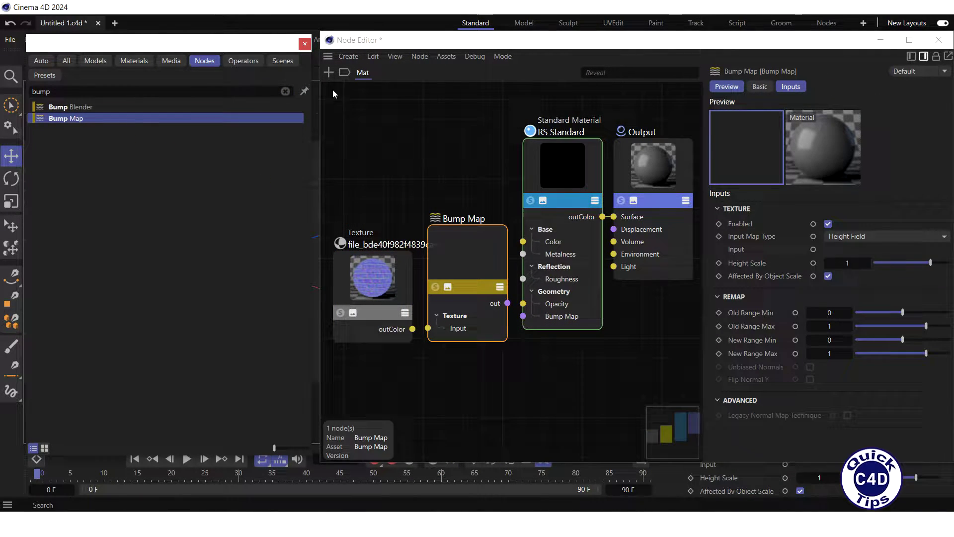
click(305, 44)
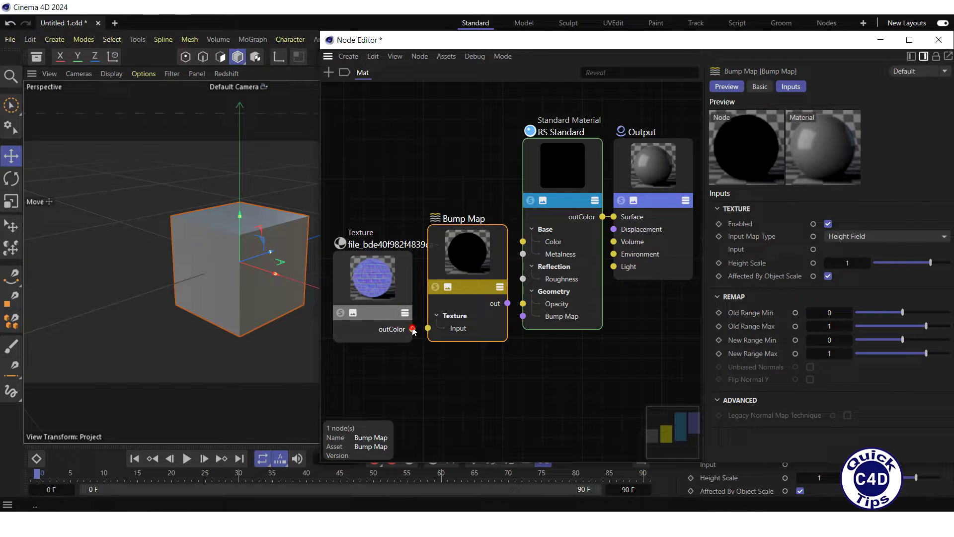
drag(413, 332, 428, 328)
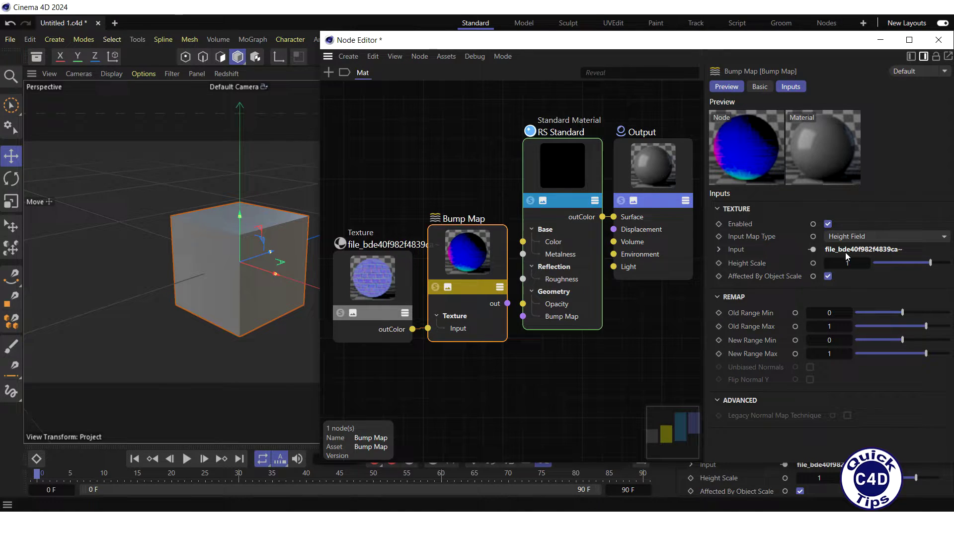
Step: Set the Bump Map Input Map Type to Tangent-Space Normal and connect its output to RS Standard's Bump Map
click(944, 239)
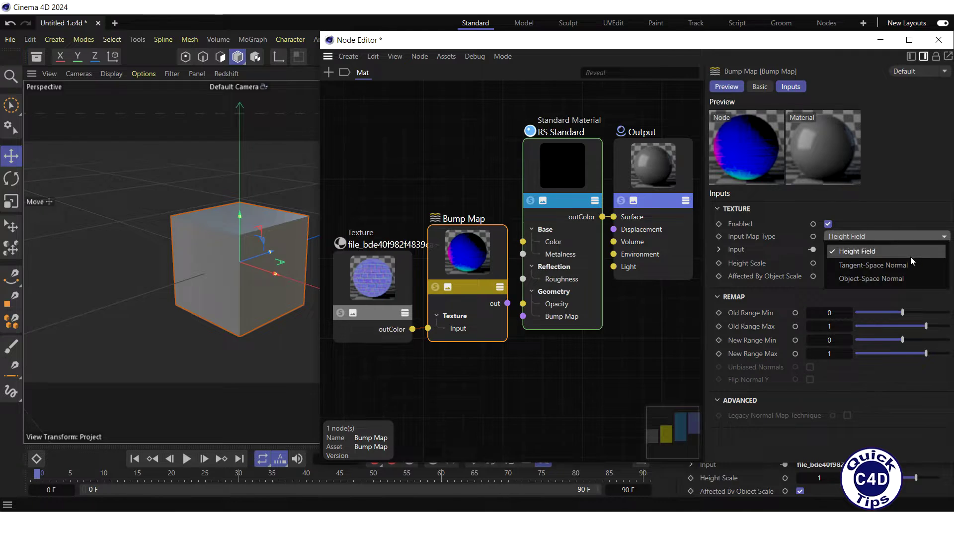
click(912, 265)
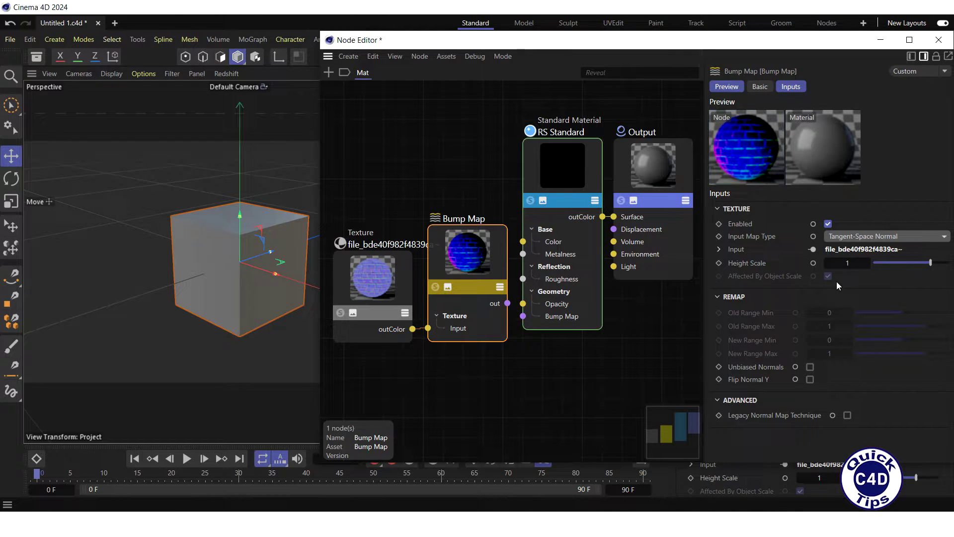
click(508, 303)
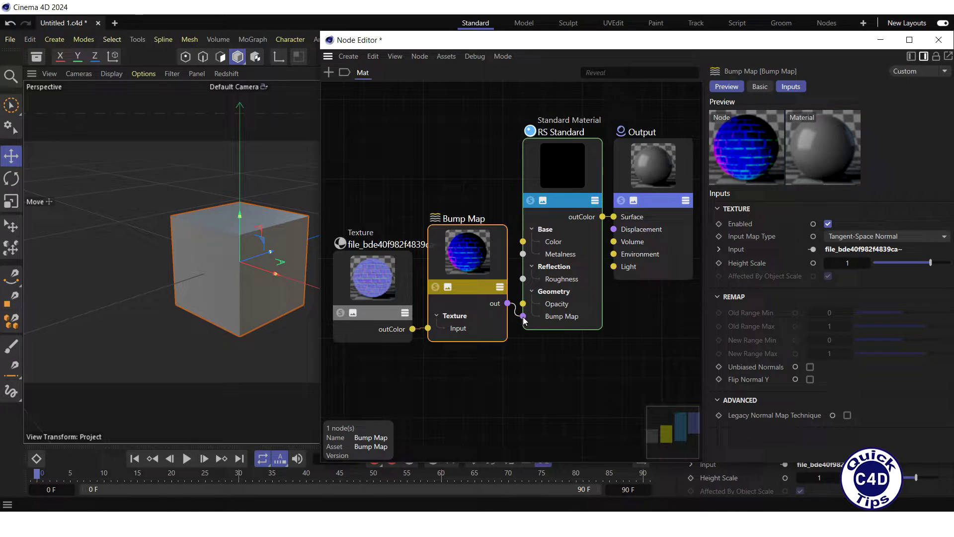
drag(524, 319, 523, 316)
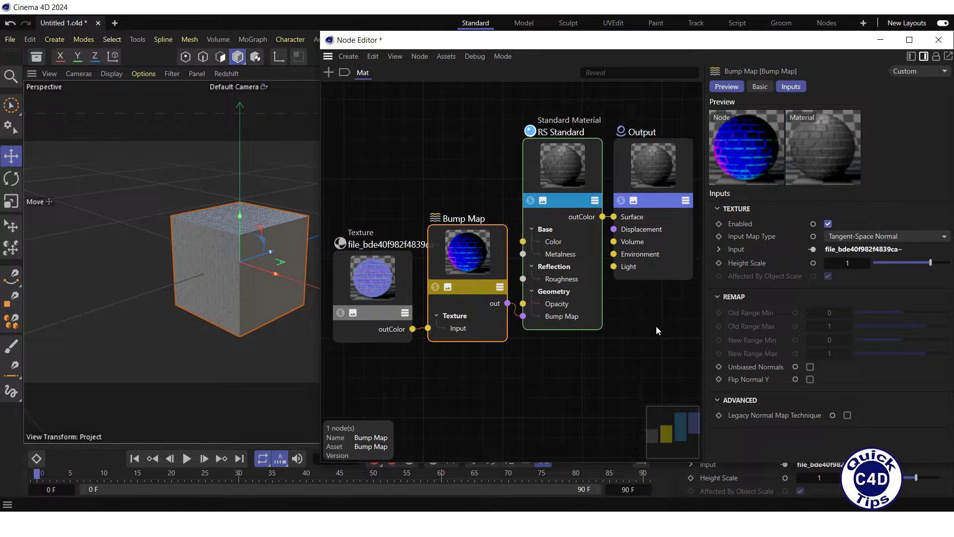
Step: Render the cube in Redshift RS RenderView, move the window aside, and reopen Mat's node graph
click(943, 42)
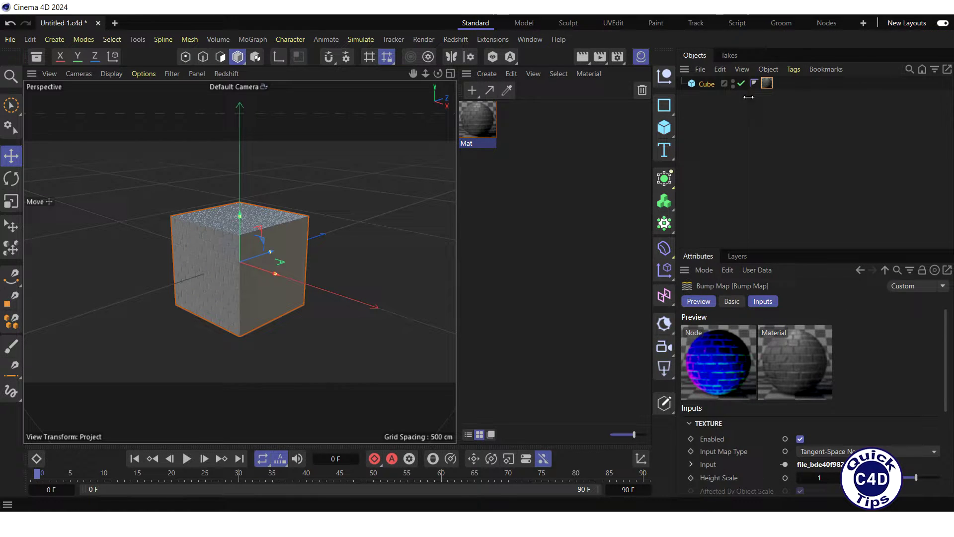
click(456, 39)
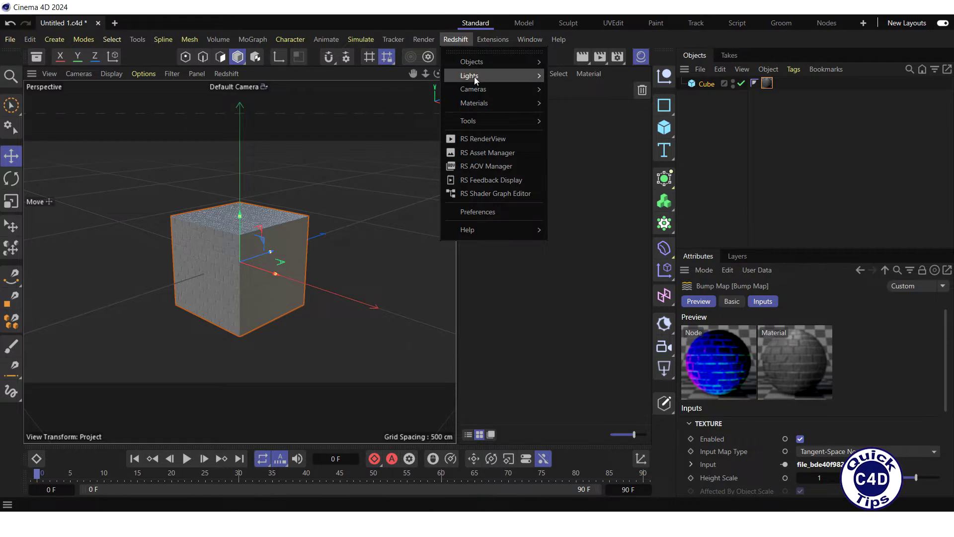
click(486, 141)
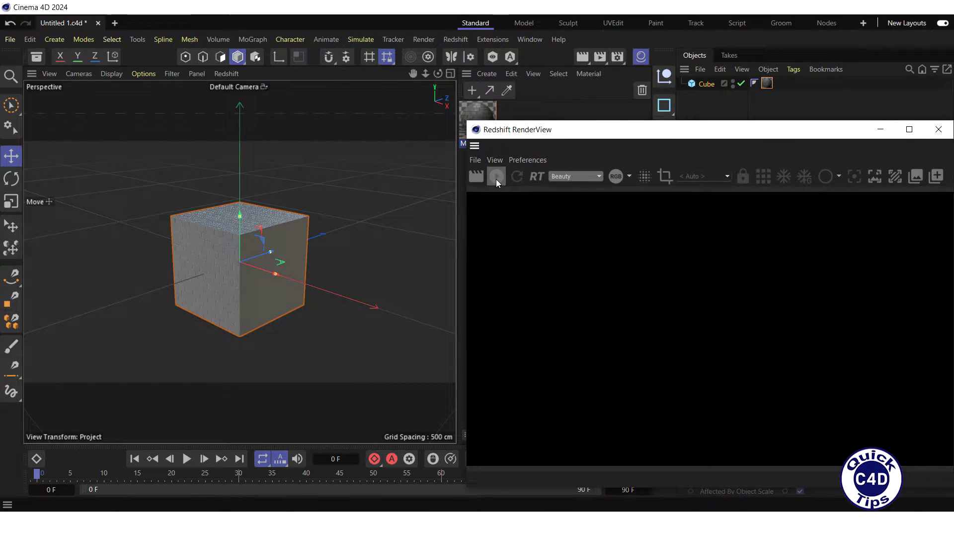
click(496, 177)
drag(656, 134, 168, 82)
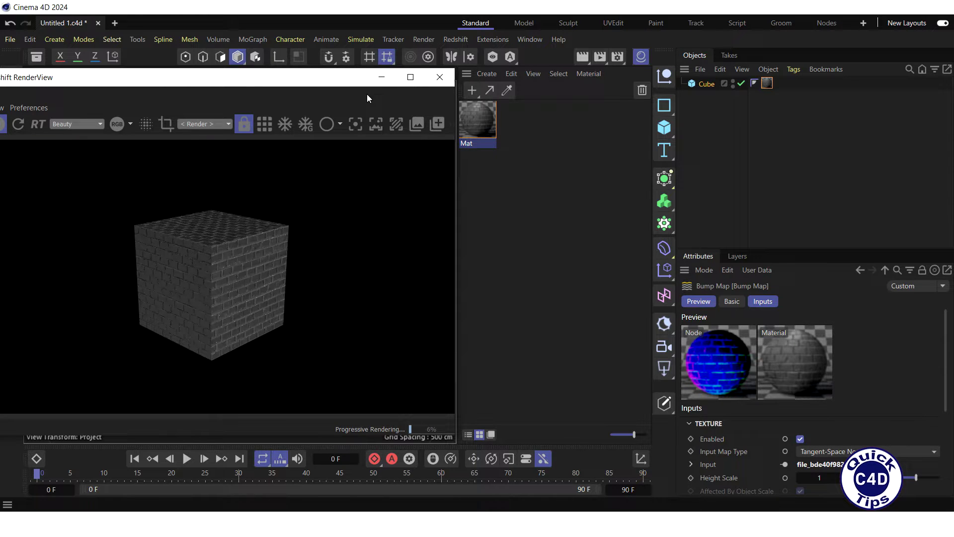
double_click(479, 119)
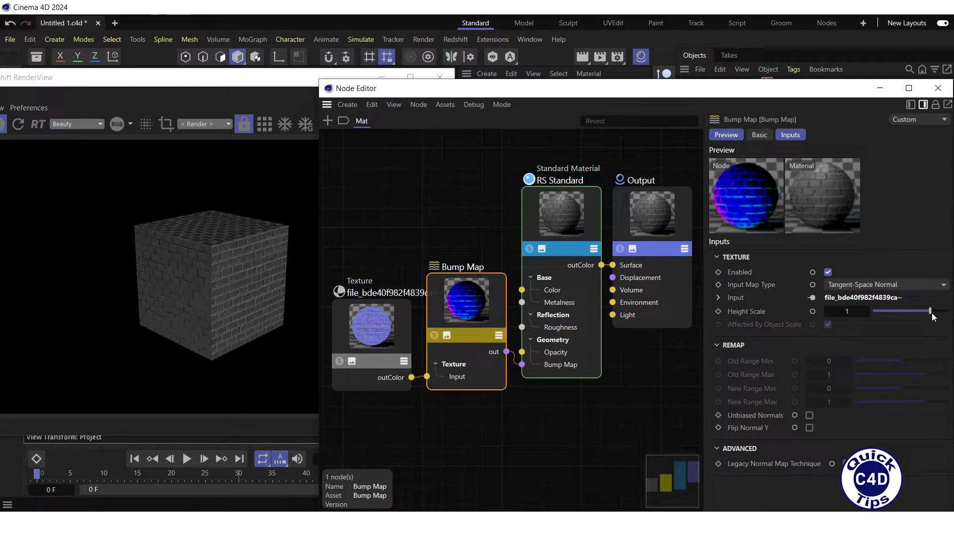
Step: Raise the Bump Map Height Scale to 2, close the Node Editor, and widen the RenderView window
drag(933, 316, 949, 315)
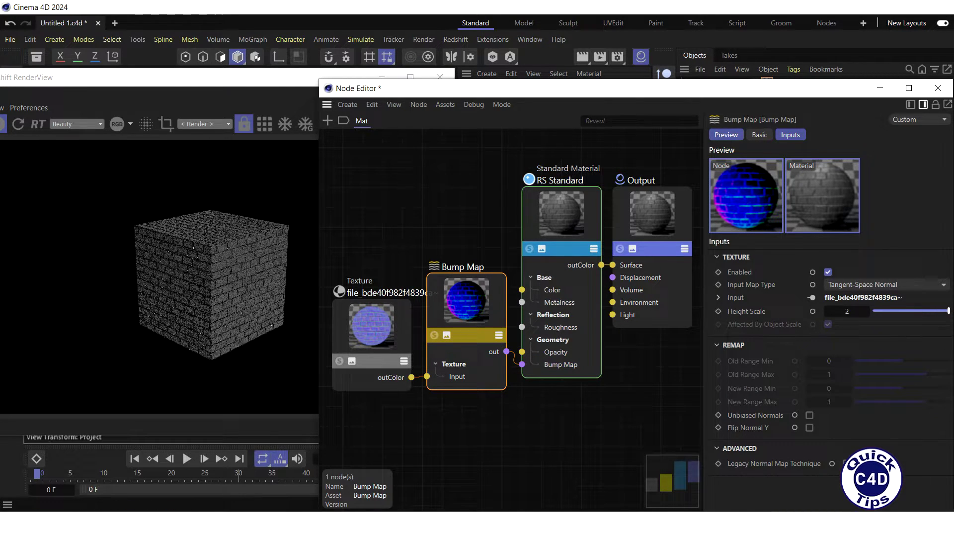
click(938, 88)
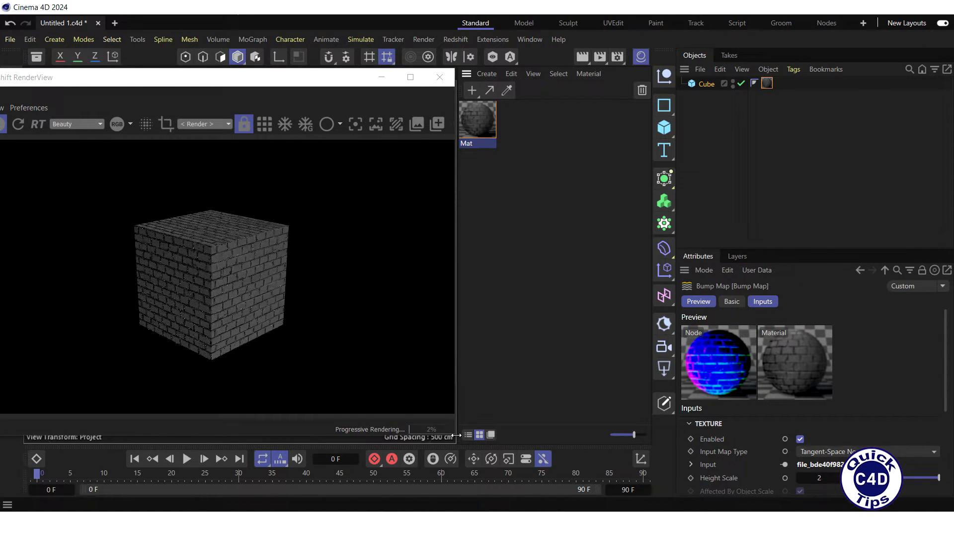
drag(456, 436, 877, 435)
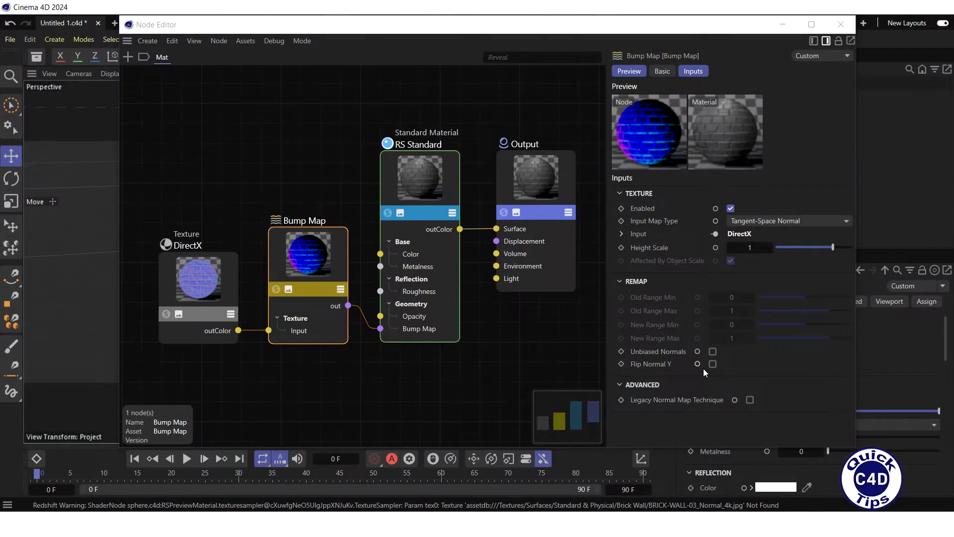
Step: Tick Flip Normal Y in the Bump Map node's Inputs to correct the DirectX normal map
click(712, 364)
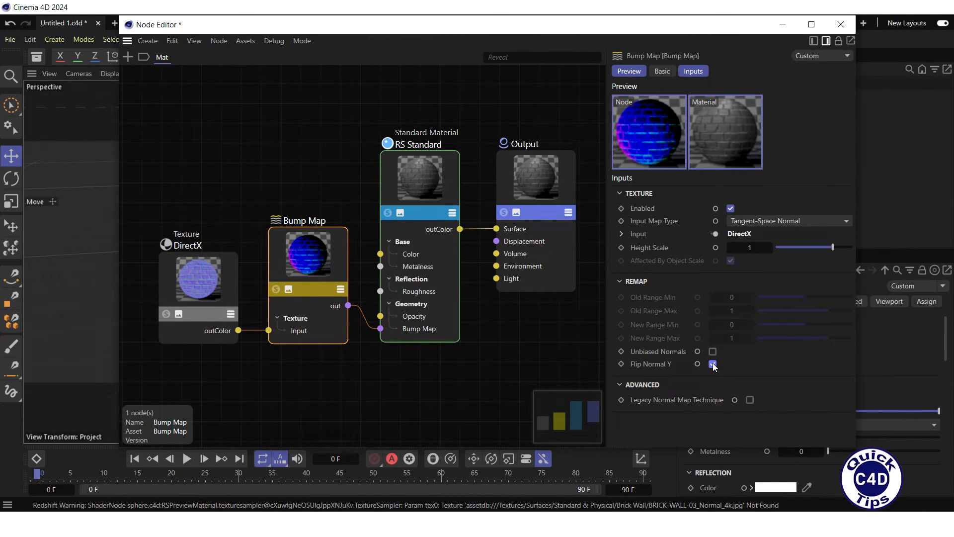